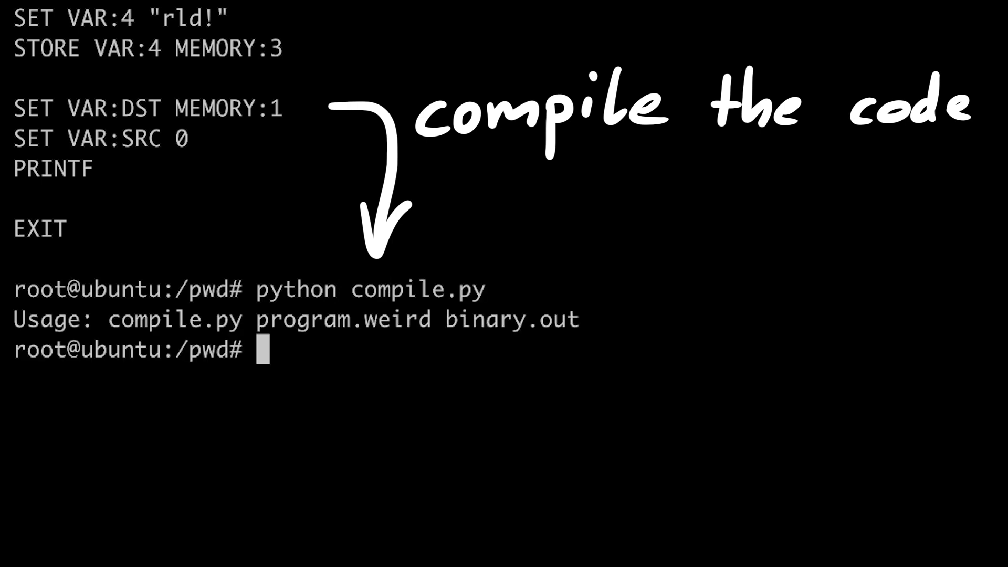
- Compile helloworld.weird into helloworld.out with compile.py, then clear the screen
key("Up")
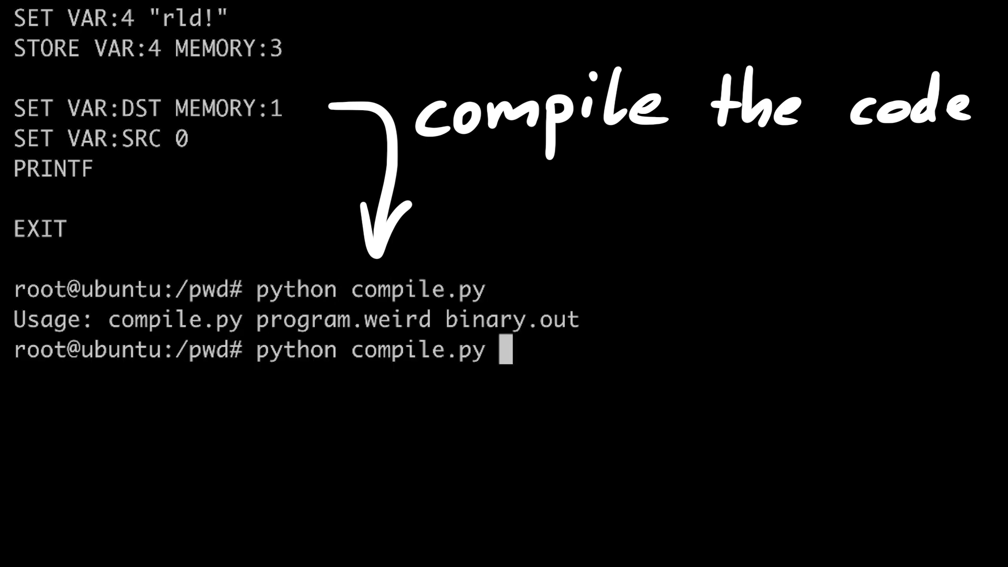
type("helloworld.")
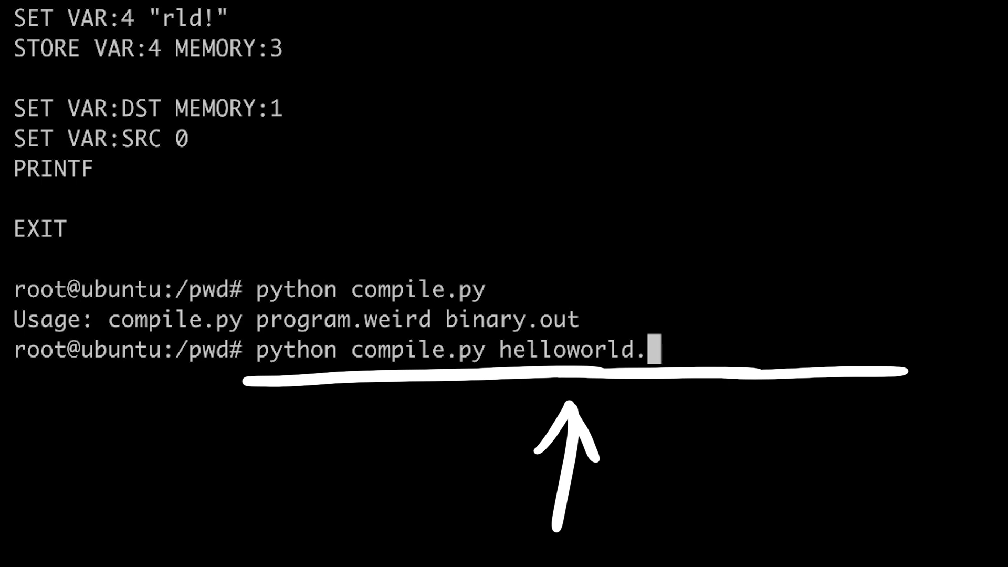
type("weird")
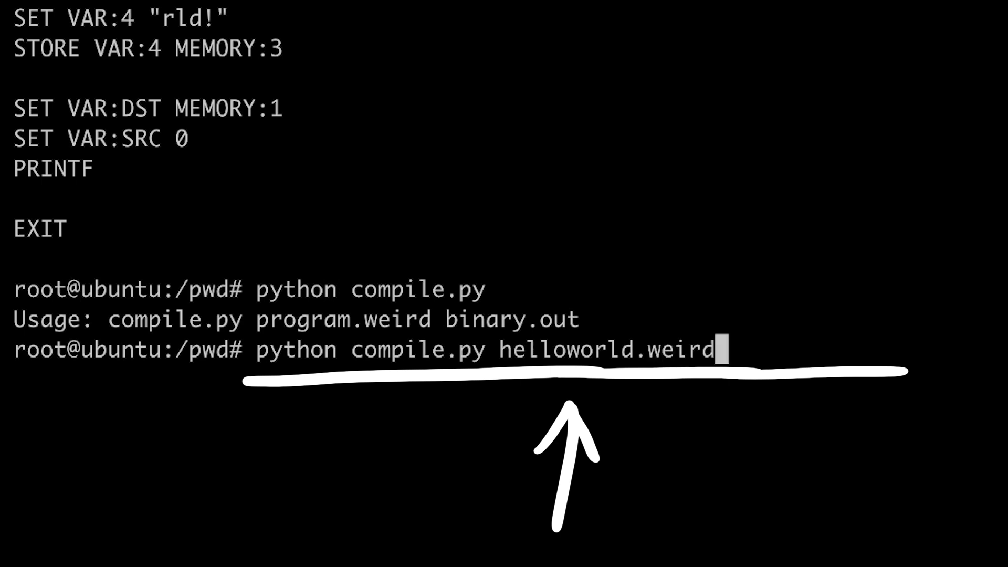
type(" helloworld.")
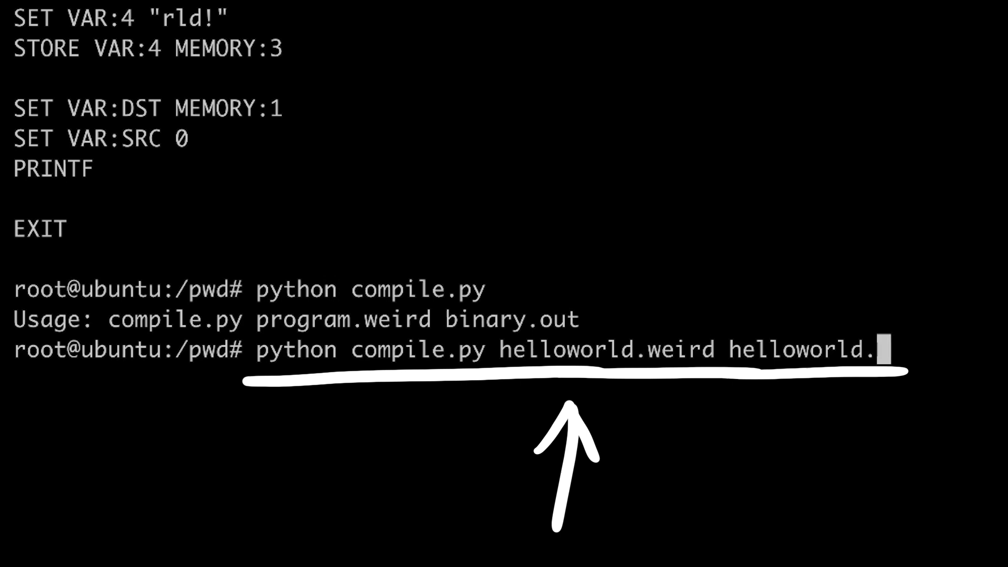
type("out")
key("Return")
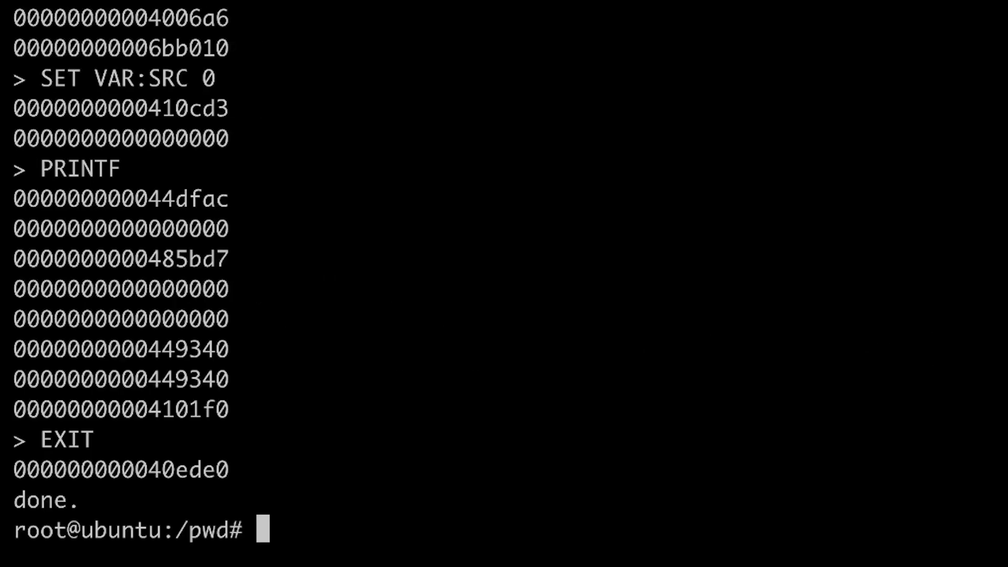
key("ctrl+l")
type("vim hello")
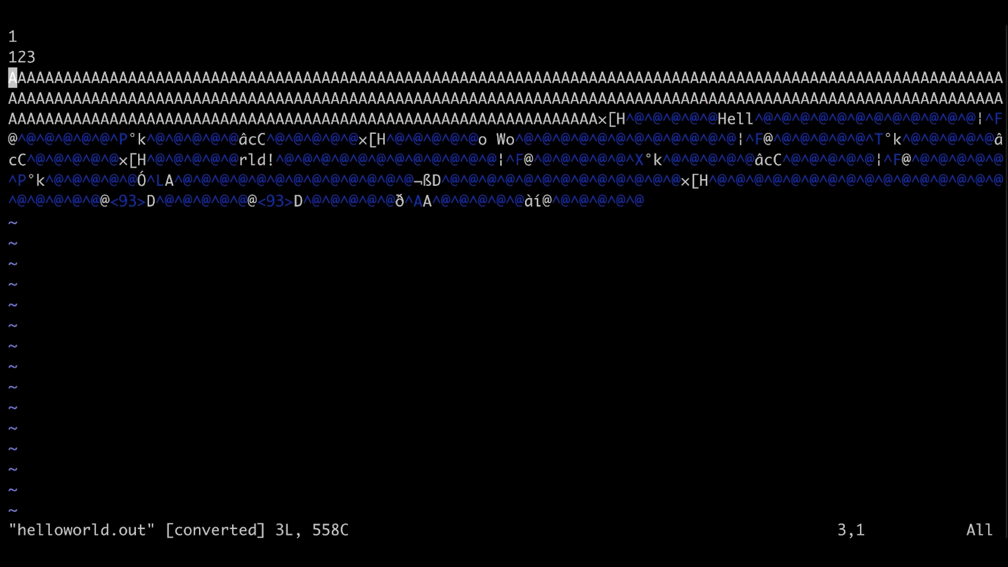
type("ca")
type("t helloworld.out | ./invoice")
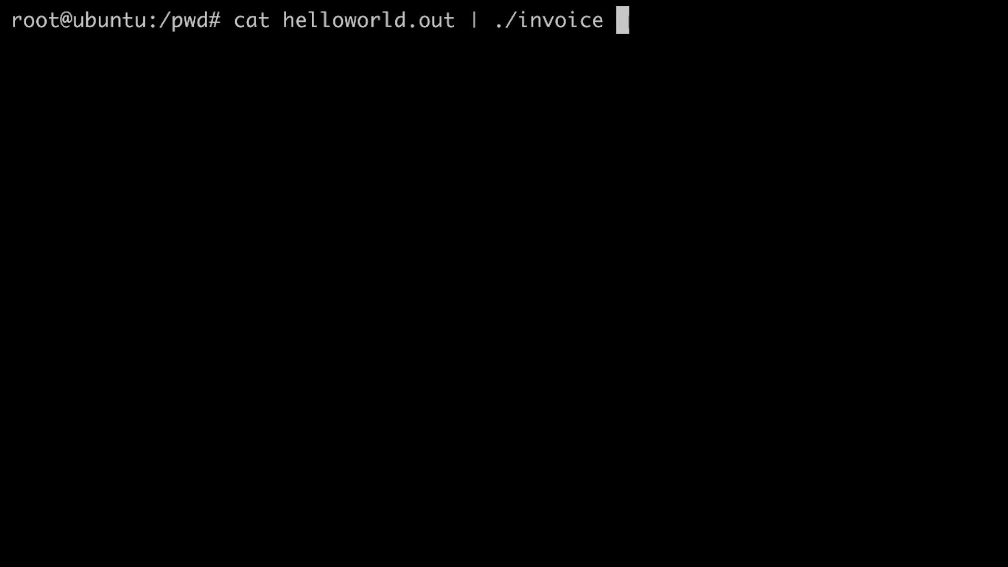
- Pipe helloworld.out into ./invoice so it prints 'Hello World!'
key("Return")
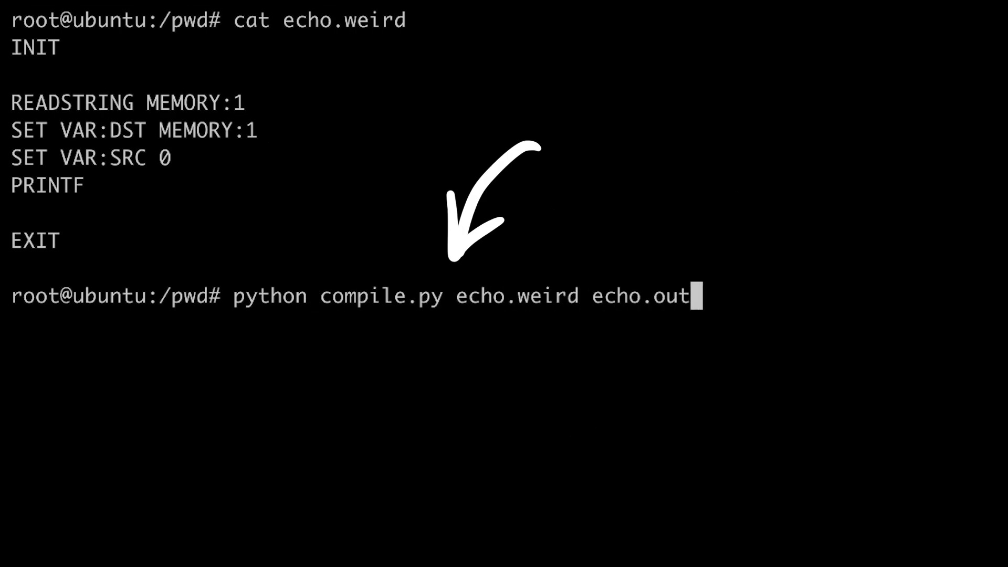
- Compile echo.weird to echo.out, run it through ./invoice, and echo 'Hello LiveOverflow'
key("Return")
key("ctrl+l")
type("cat ")
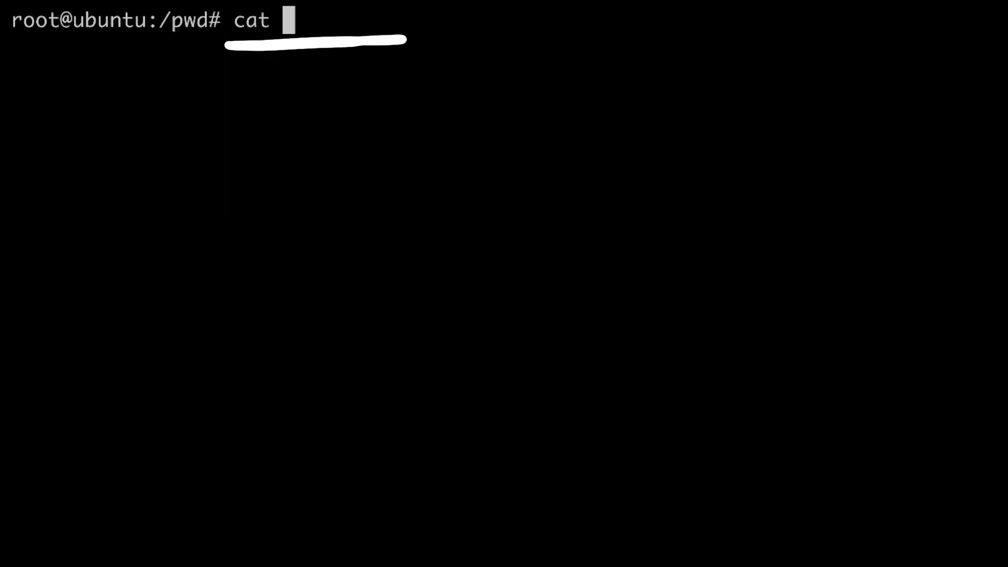
type("echo.out | ./i")
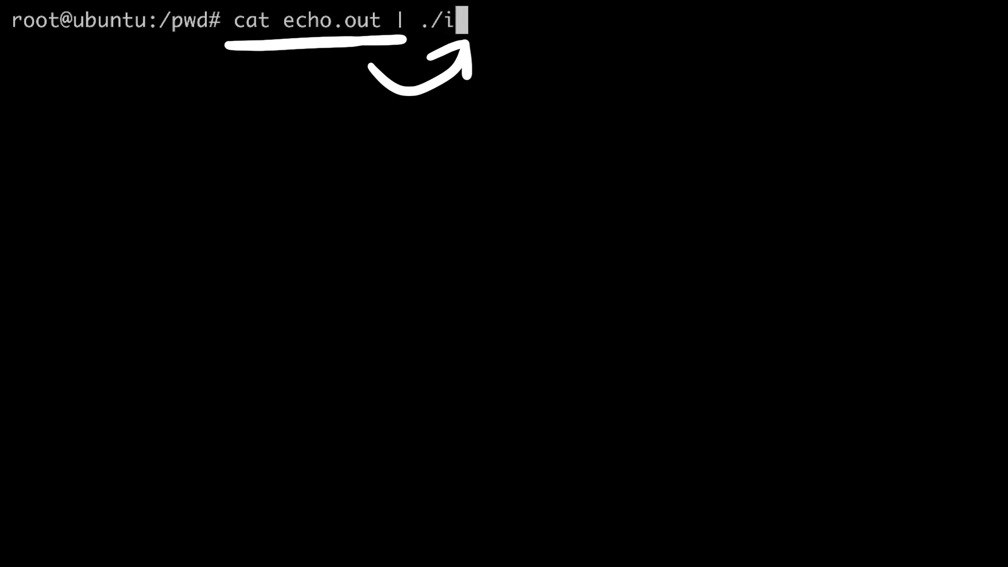
type("nvoice")
key("ctrl+a")
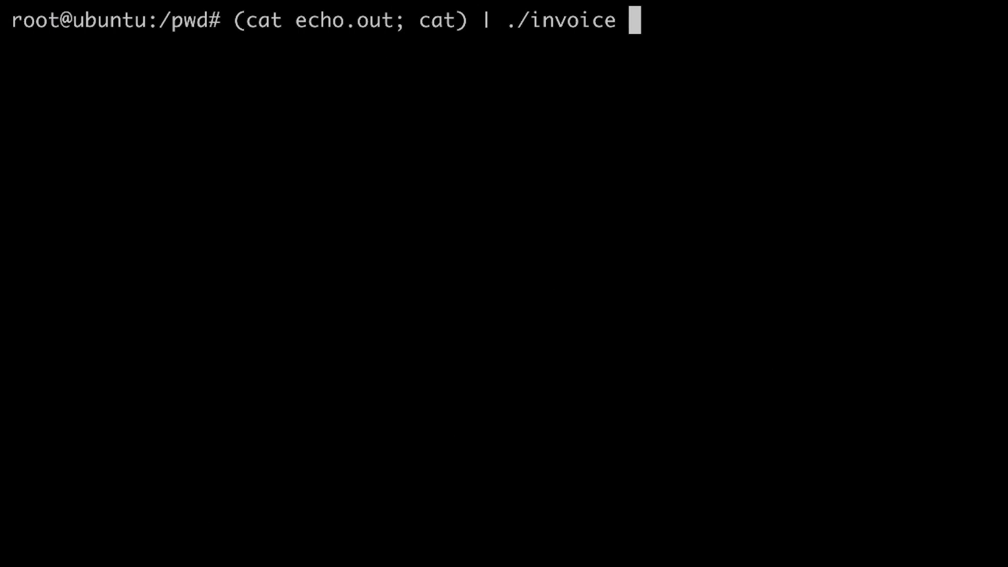
key("Return")
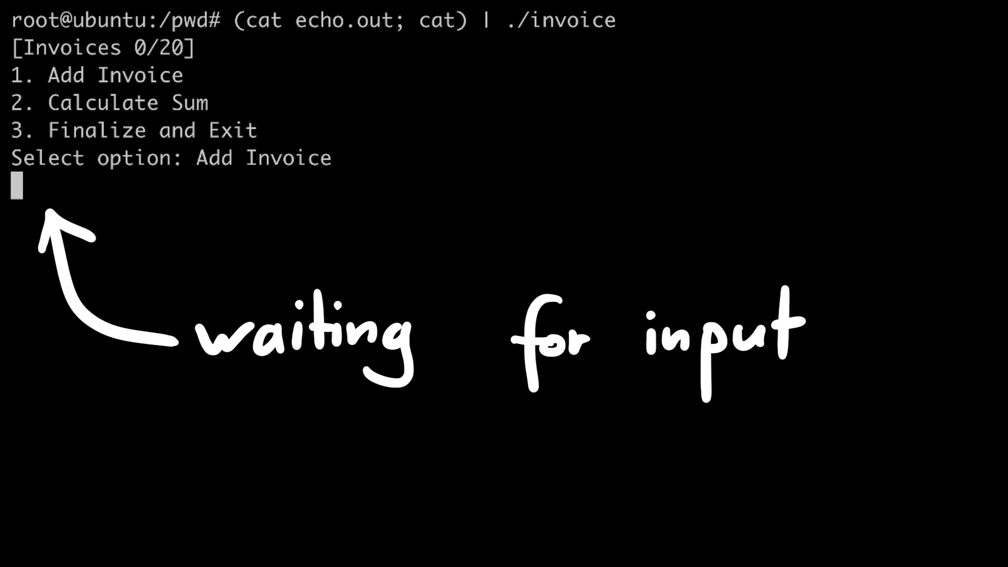
type("Hello LiveOver")
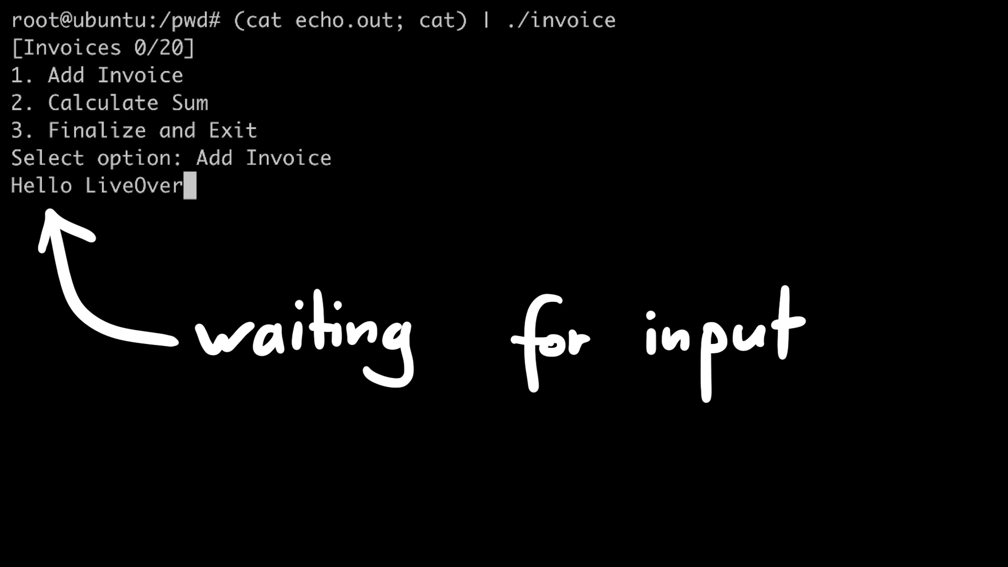
type("flow")
key("Return")
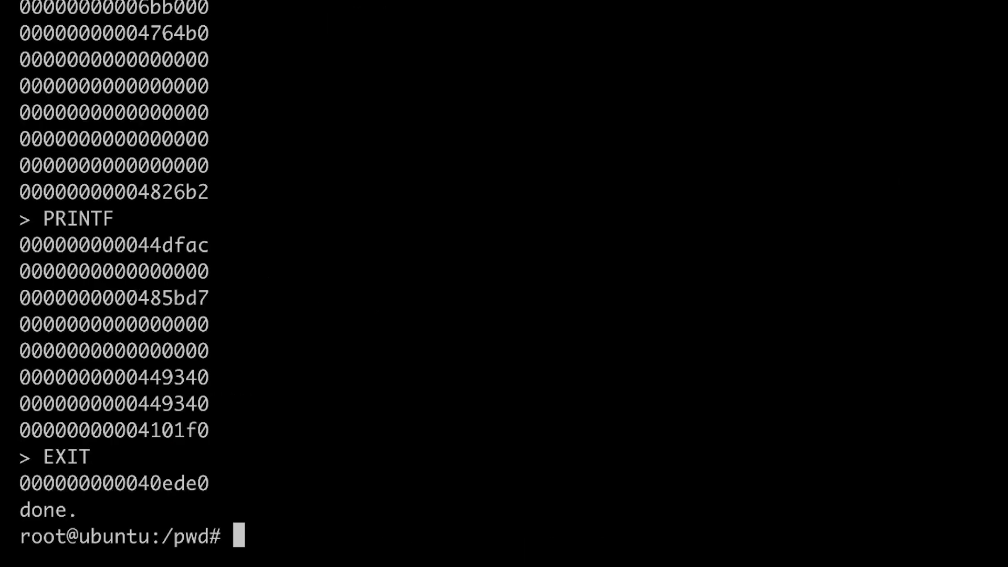
- Compile the sum program, run sum.out through ./invoice, and enter 23 as the first number
key("ctrl+l")
type("cat sum.out | ./invoice(; cat)")
key("Return")
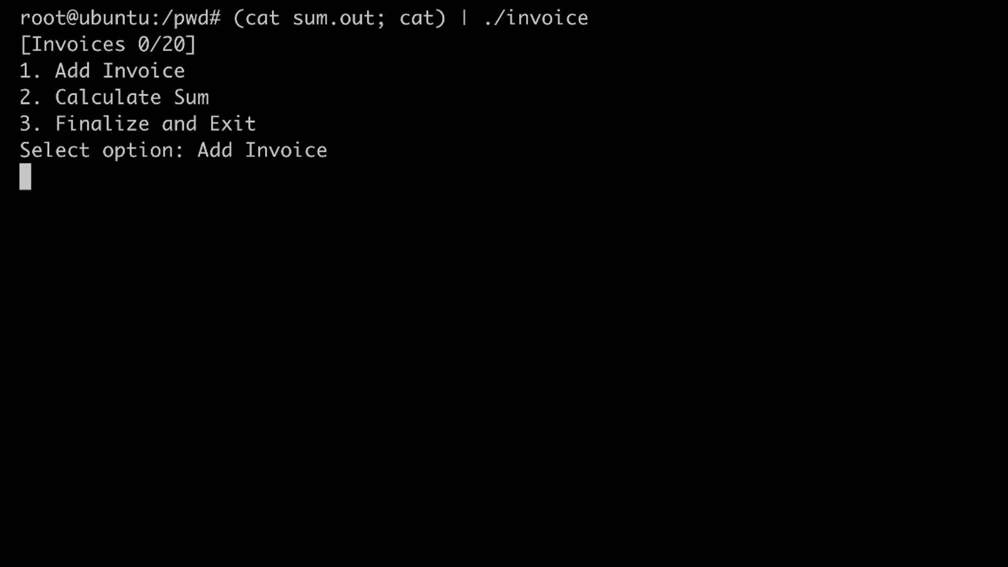
type("23")
key("Return")
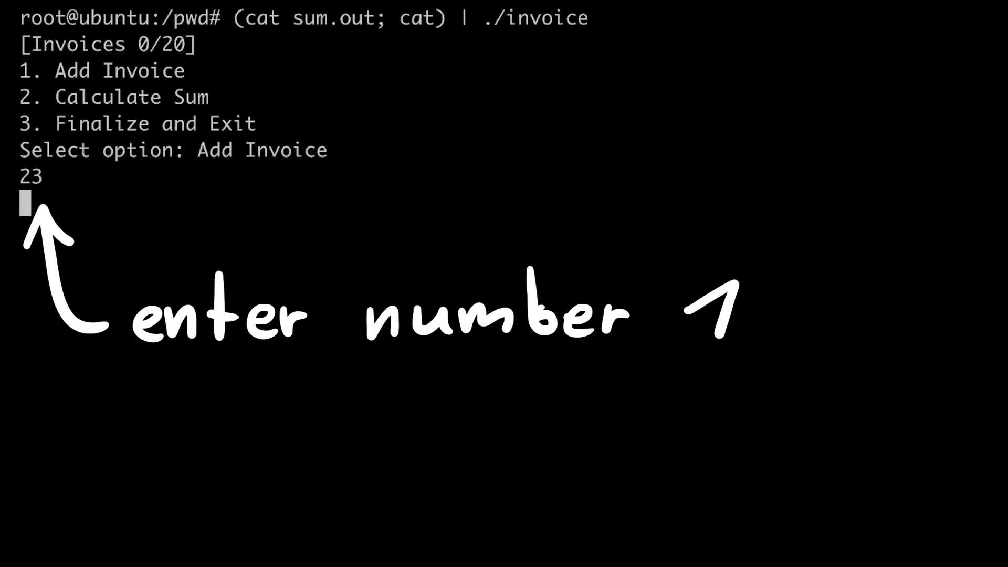
type("19")
key("Return")
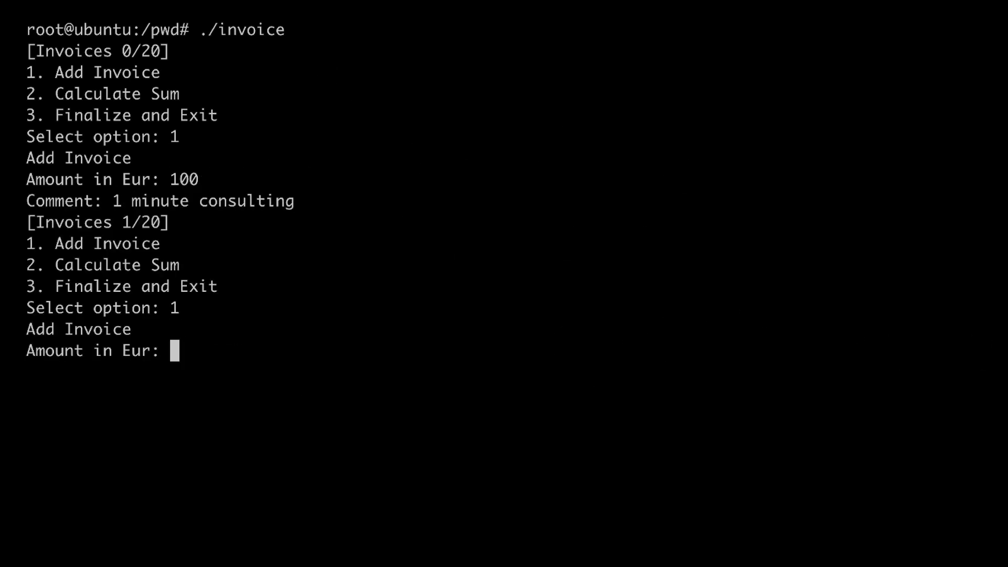
type("500 responded to YT comment")
- Enter invoice amounts 100 and 1, then finalize as LiveOverflow to print the balance
key("Return")
type("1 10000 solved CTF challenge for sb 1 ")
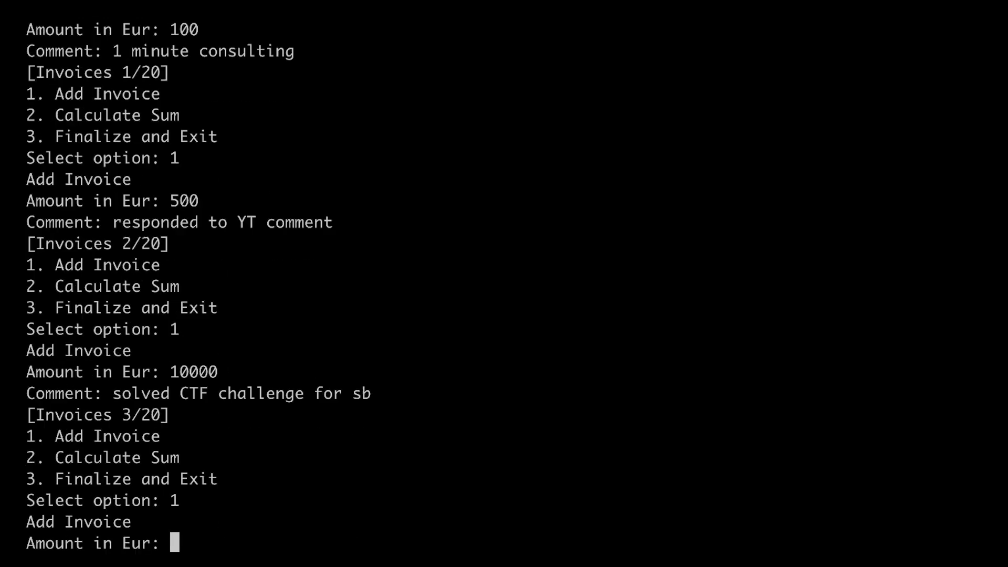
type("1")
key("Return")
type("found on floor")
key("Return")
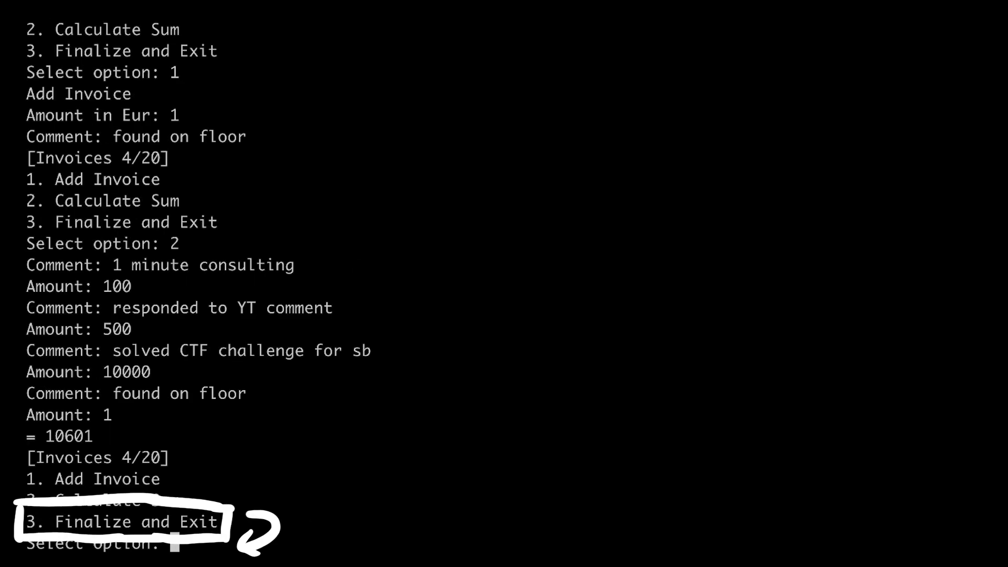
type("3")
key("Return")
type("LiveOverflow")
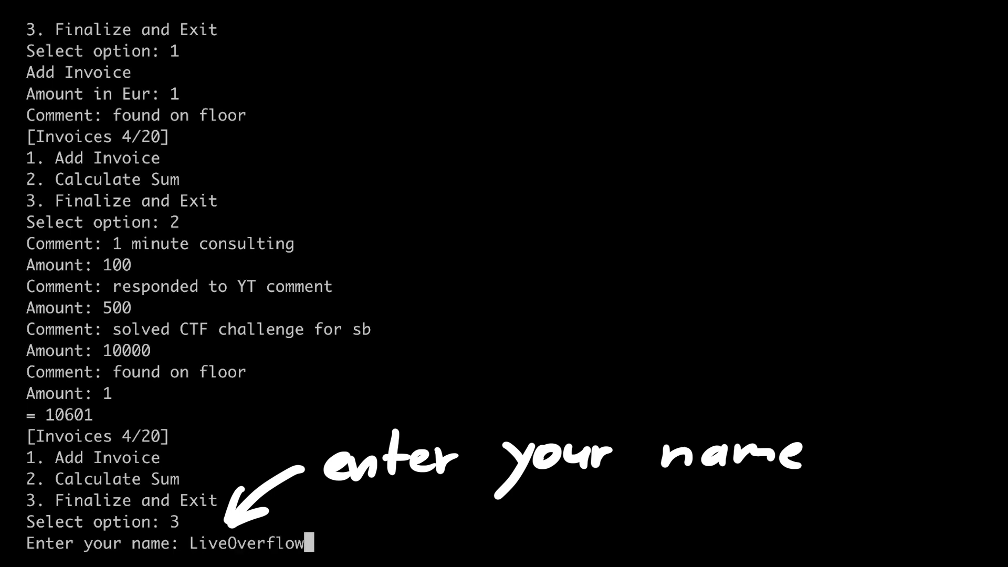
key("Return")
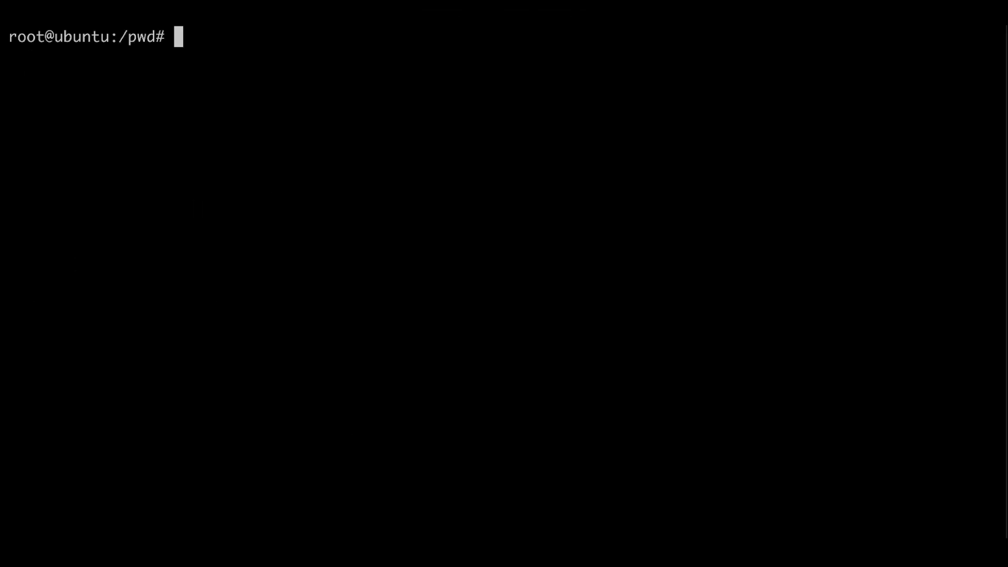
type("vim helloworld.out")
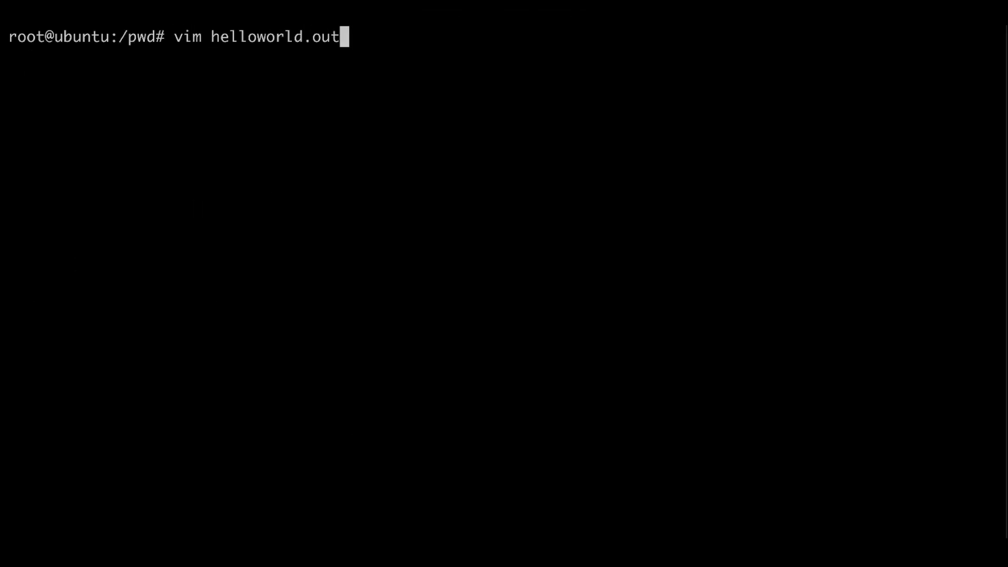
- Open helloworld.out in vim and select the run of A's on line 3
key("Return")
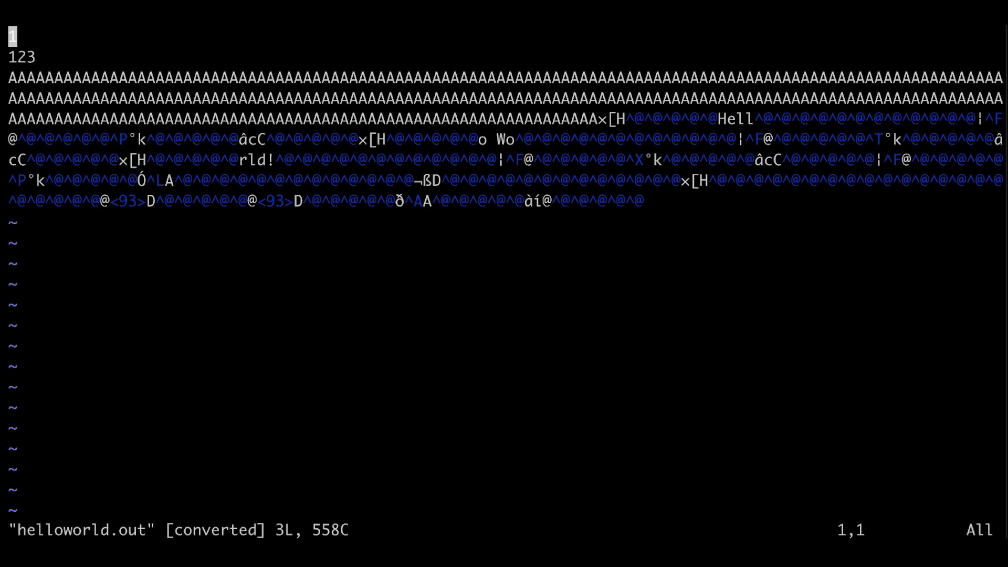
key("j")
key("j")
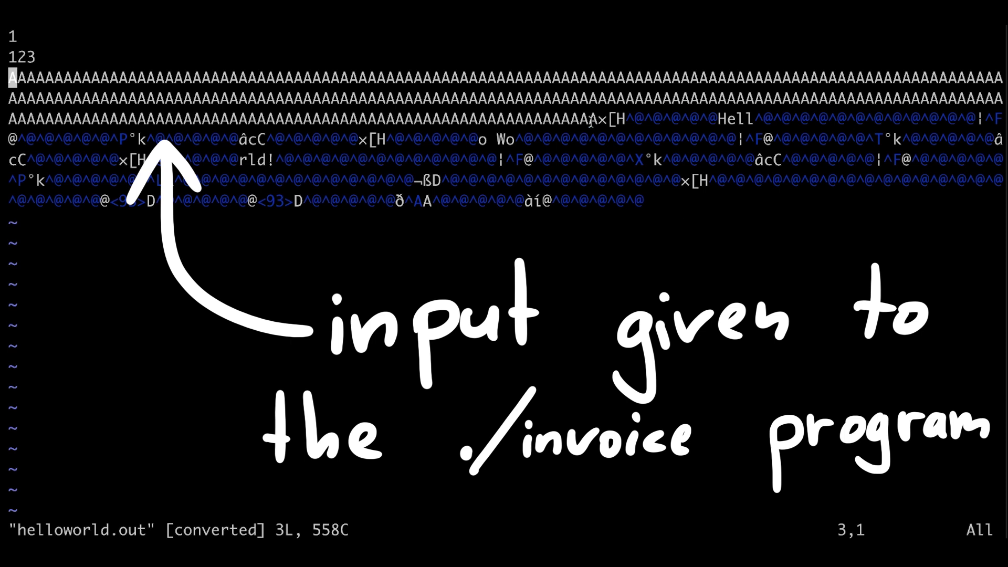
left_click_drag(596, 120, 9, 74)
key("super+c")
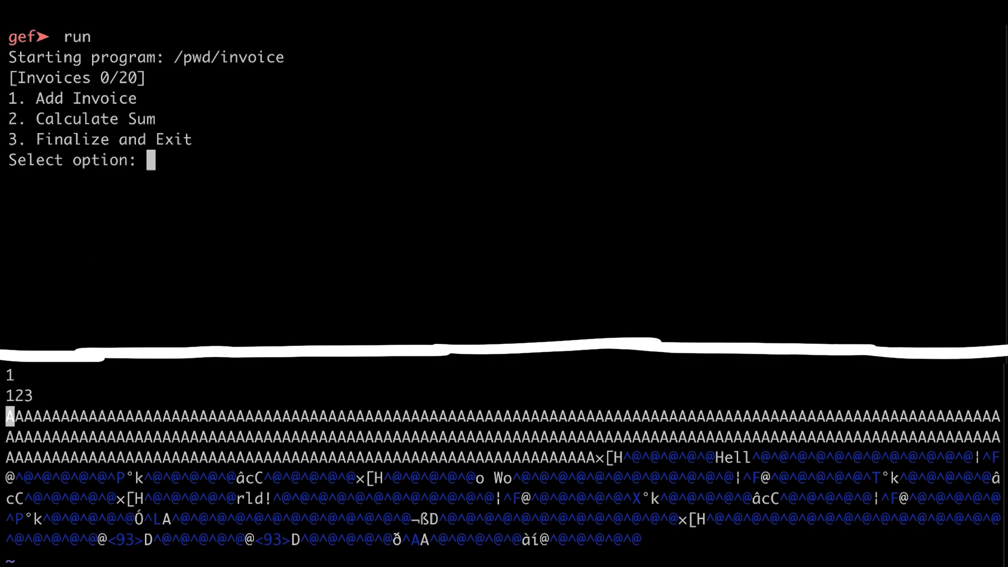
type("1")
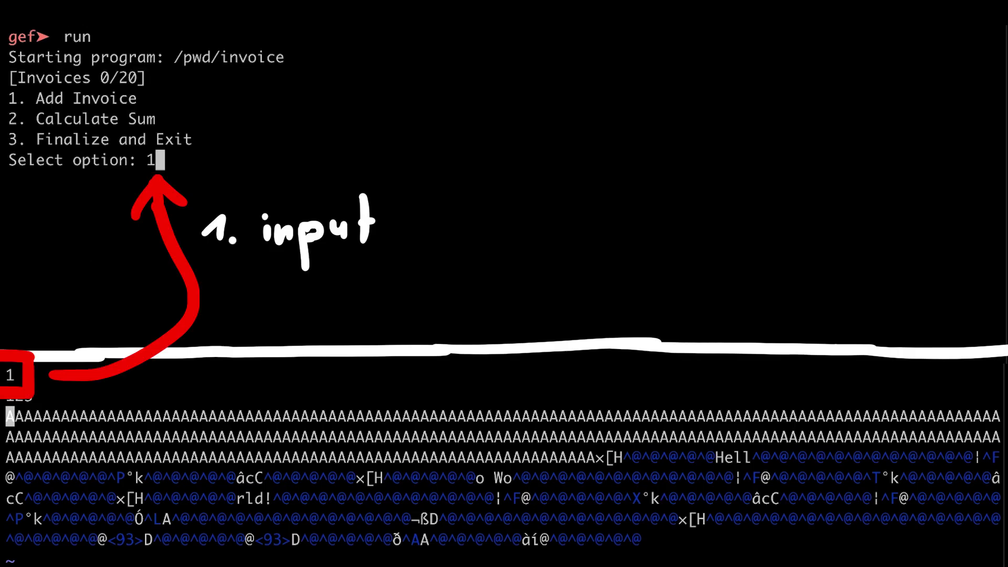
- Add an invoice with amount 123 and the pasted A's as its comment, crashing the program
key("Return")
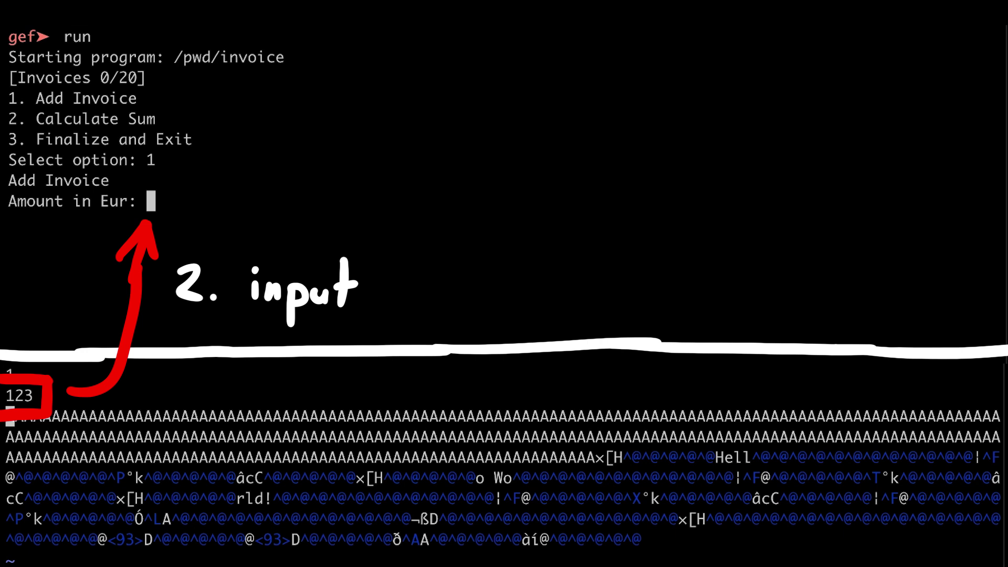
type("123")
key("Return")
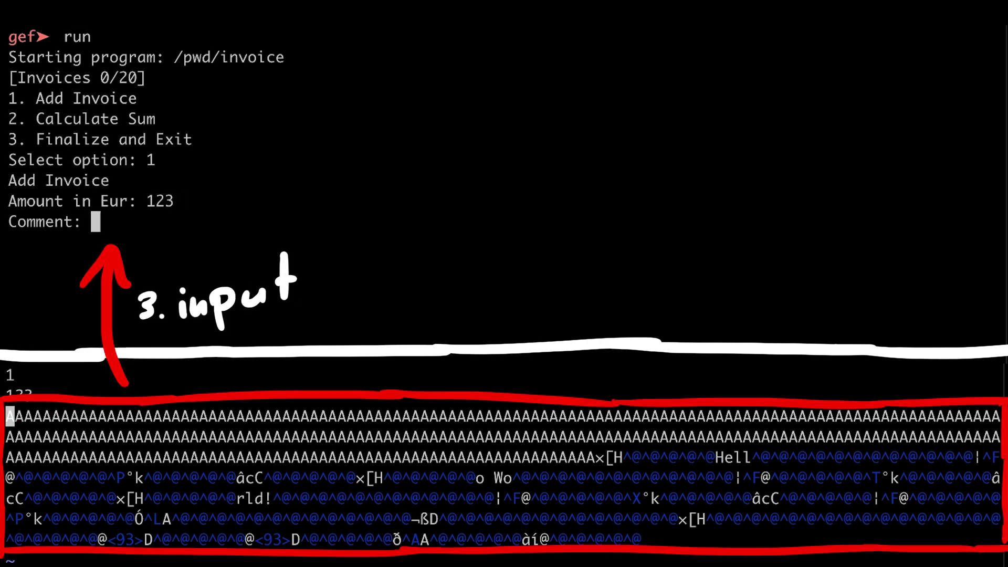
left_click_drag(592, 459, 6, 416)
key("super+v")
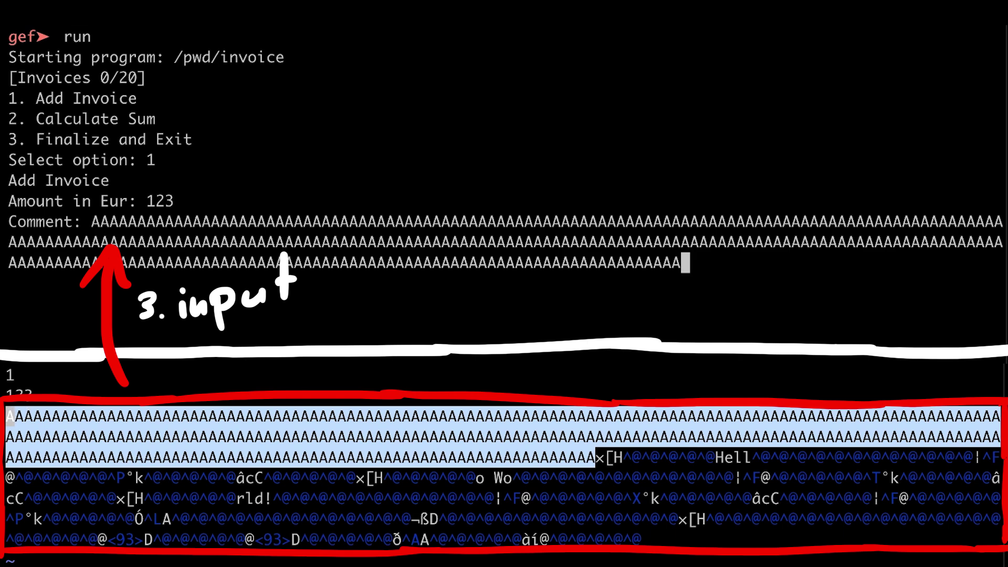
type("BB")
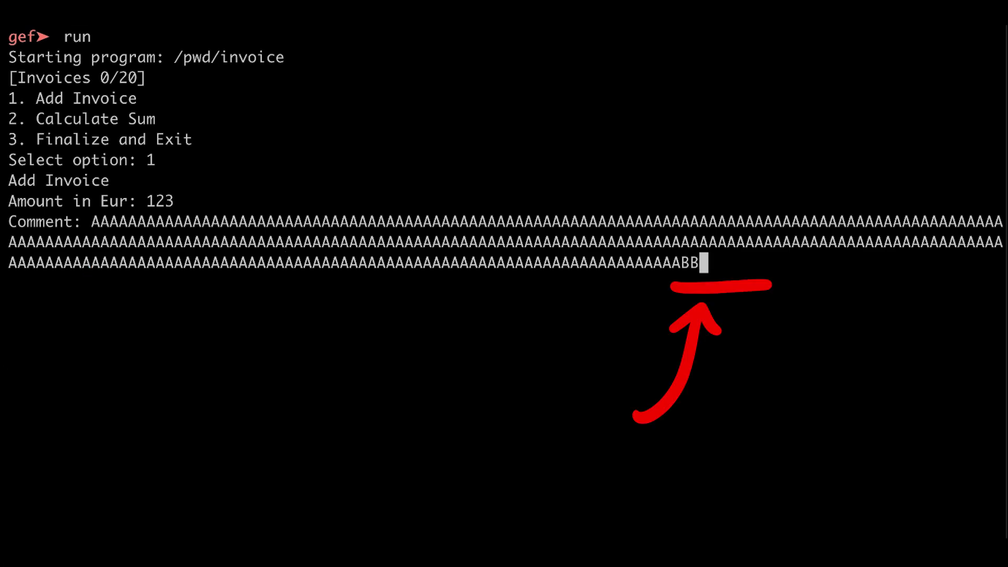
type("BB")
key("Return")
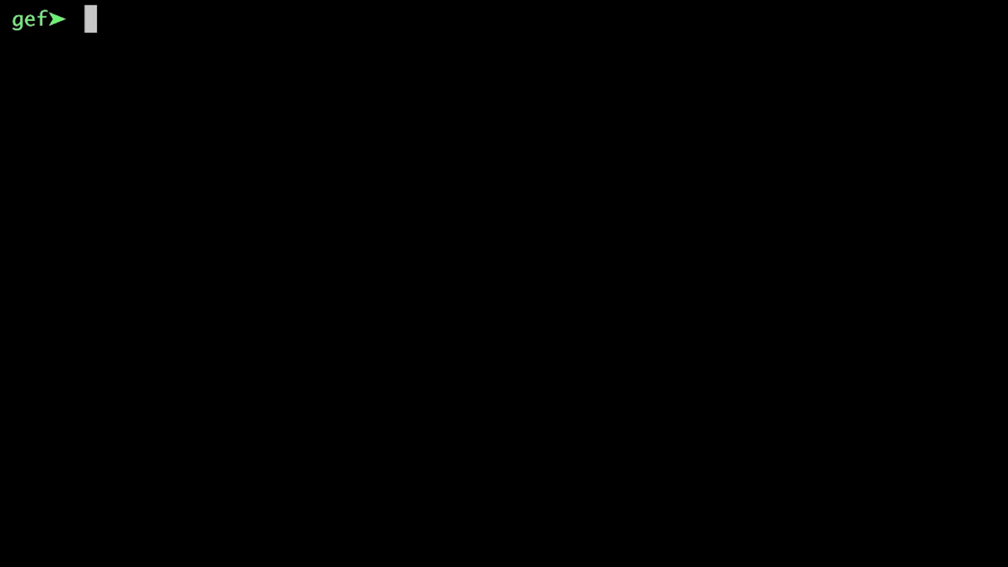
type("checks")
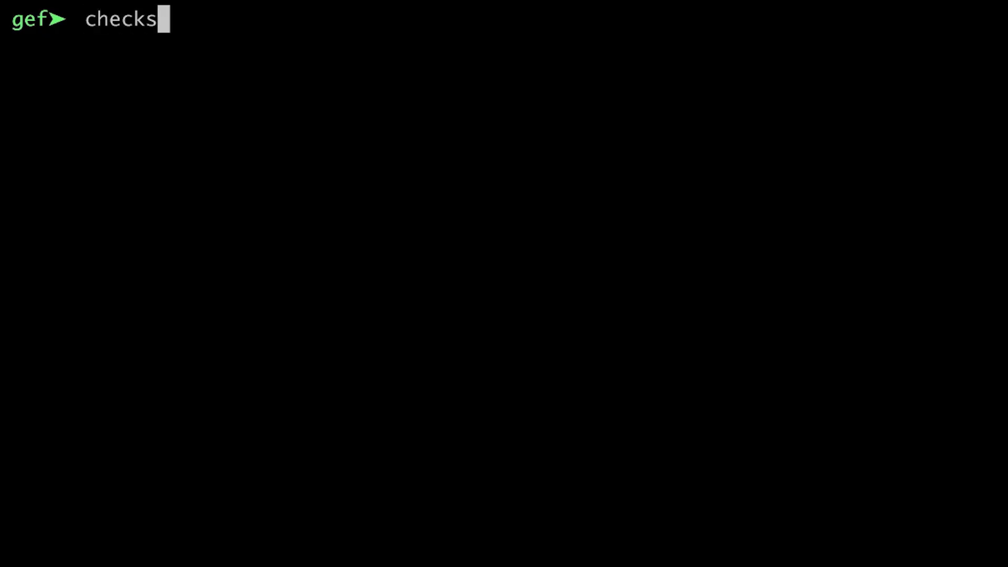
type("ec")
- Run checksec and vmmap in gef to show the binary's protections and memory map
key("Return")
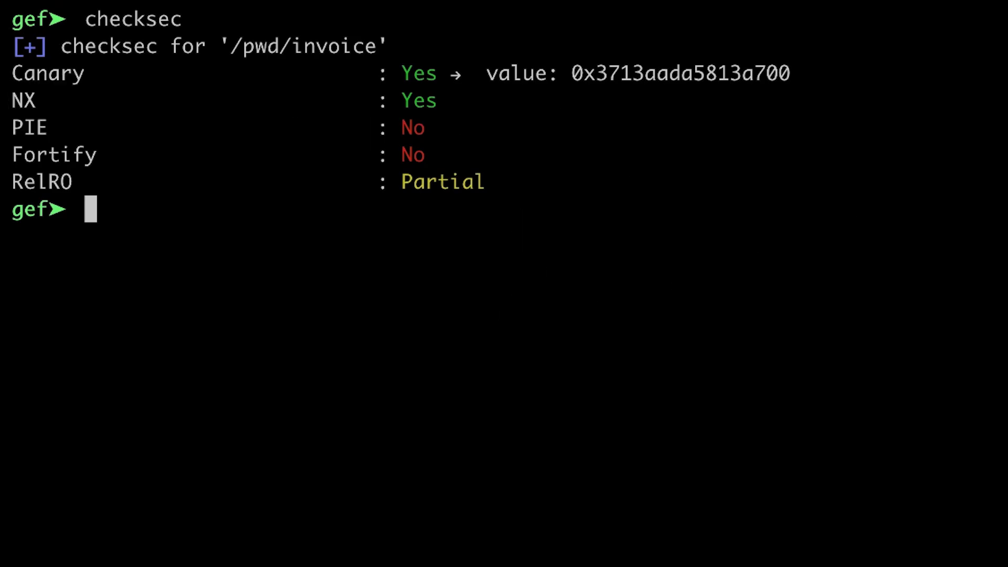
type("vmmap")
key("Return")
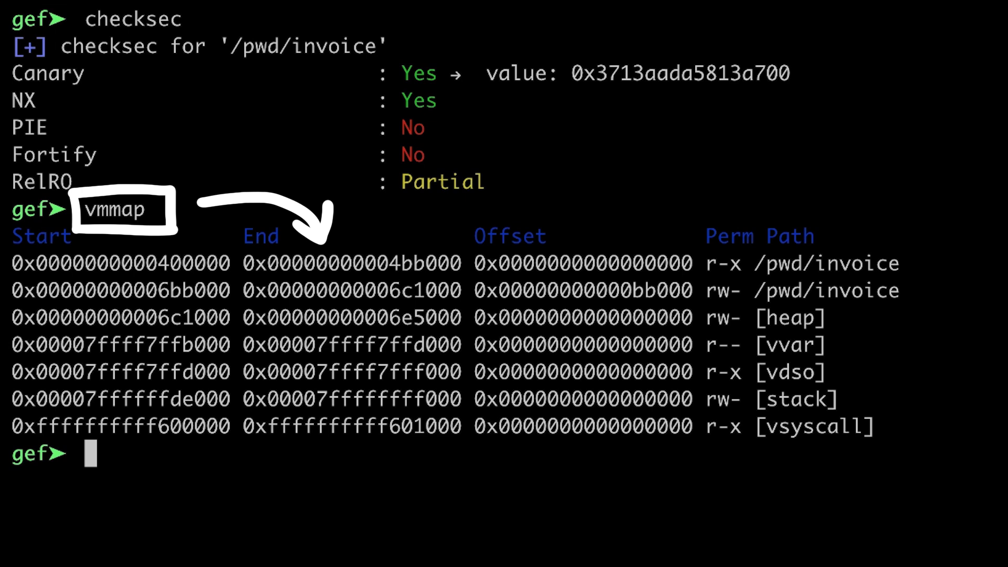